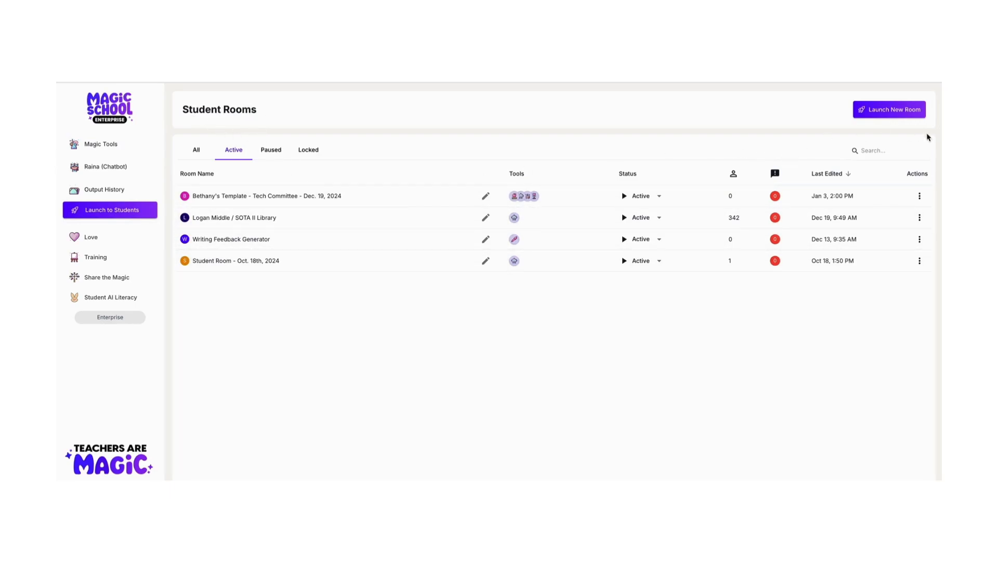
Step: Start a new student room and name it with the teacher's title and surname followed by "Library Class (test)"
click(886, 110)
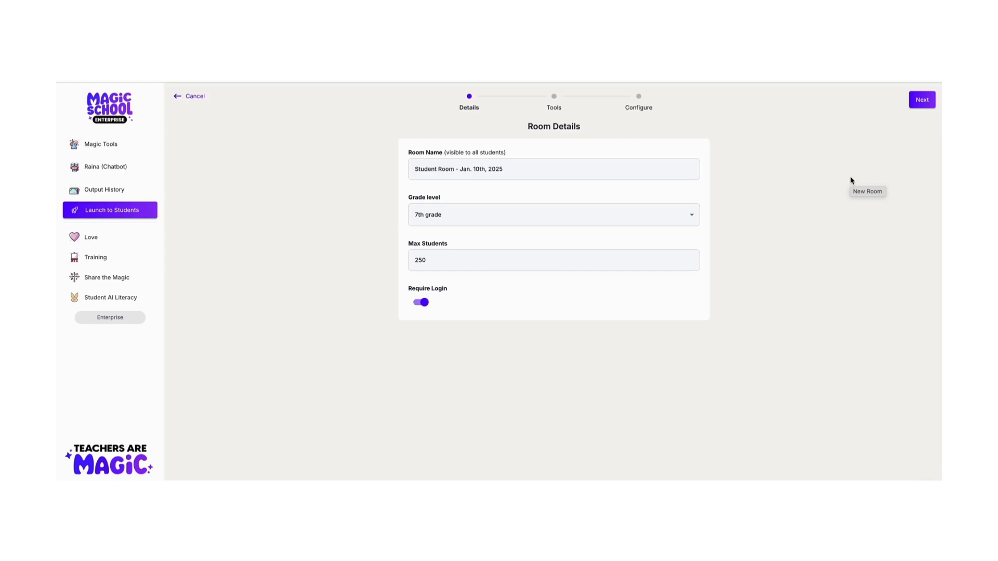
click(515, 167)
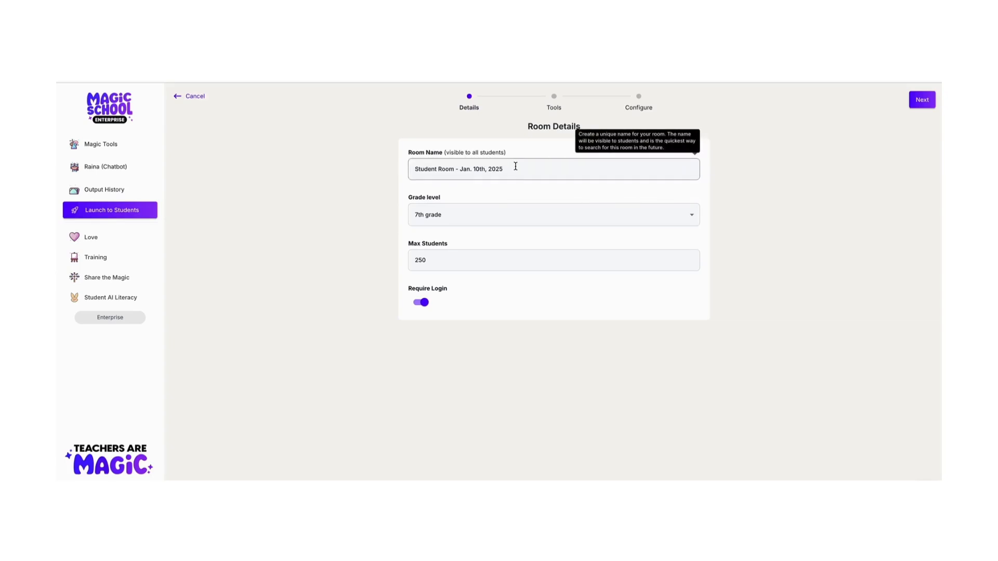
drag(516, 167, 385, 166)
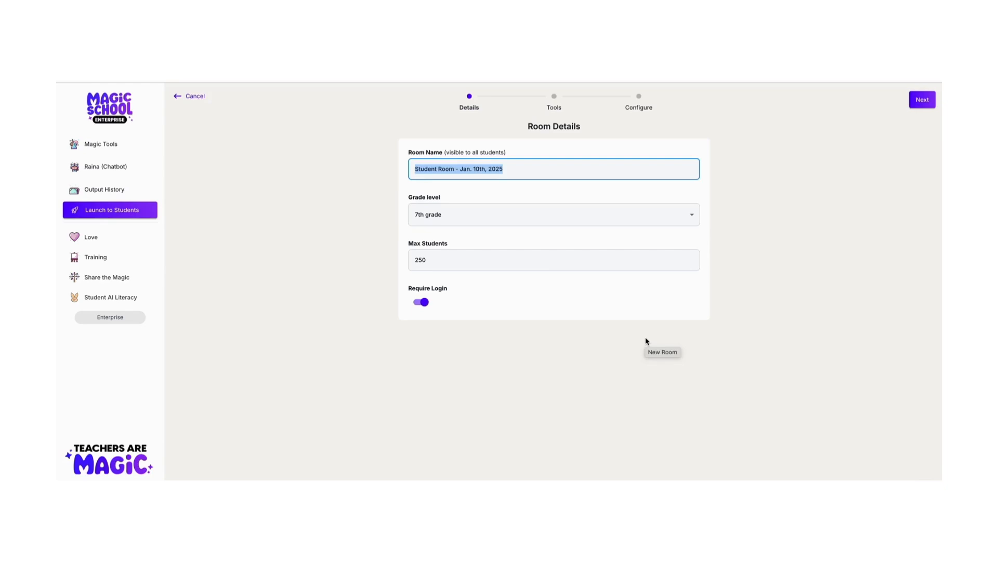
text(Mrs. Olson Library Class (test))
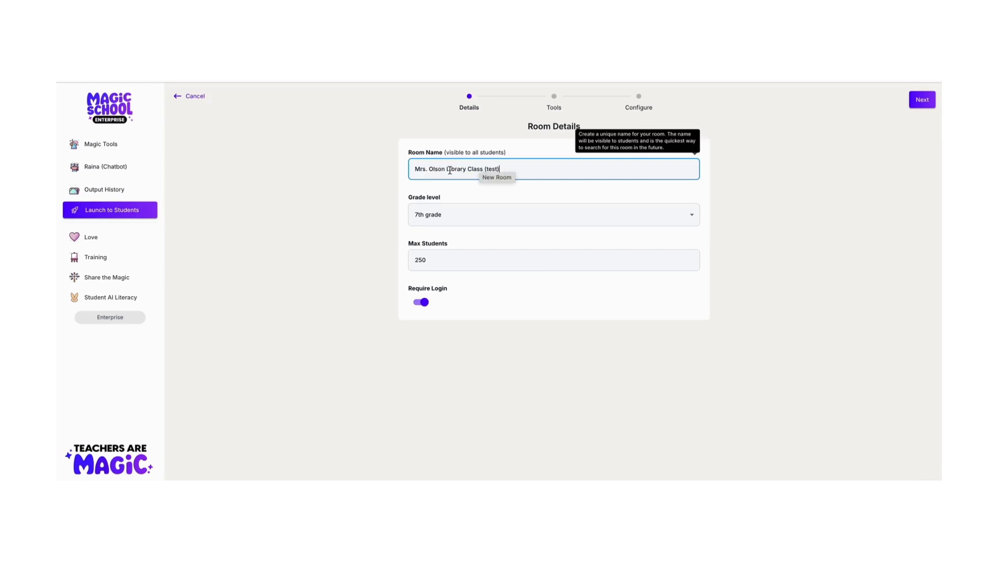
Step: Choose 7th grade as the room's grade level and continue to the tool selection
click(513, 222)
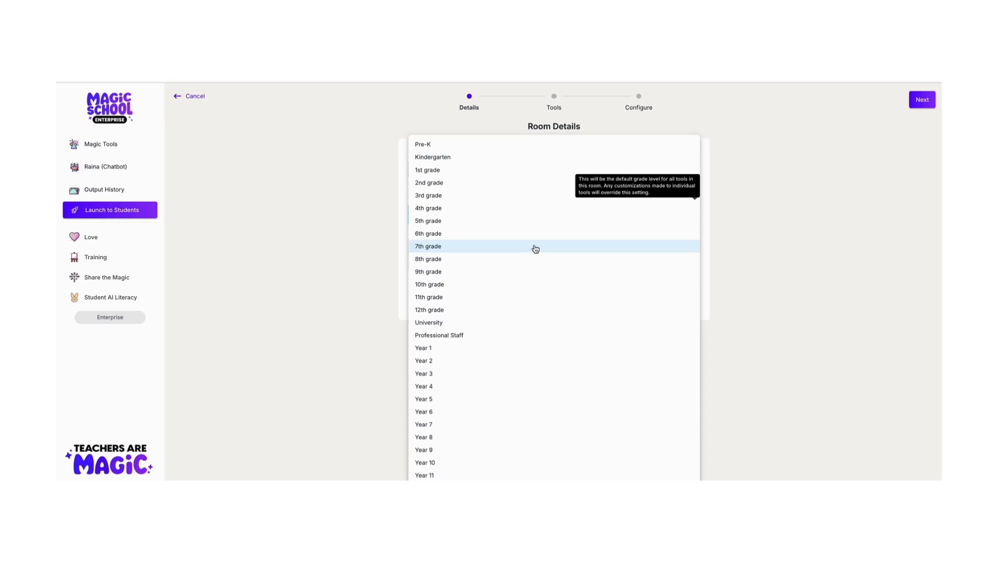
click(535, 249)
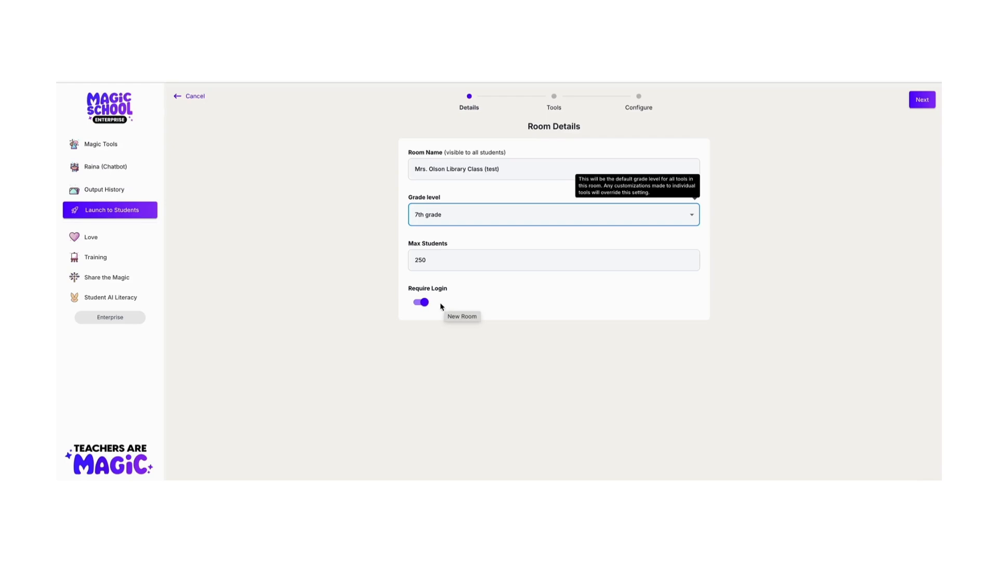
mouse_move(424, 307)
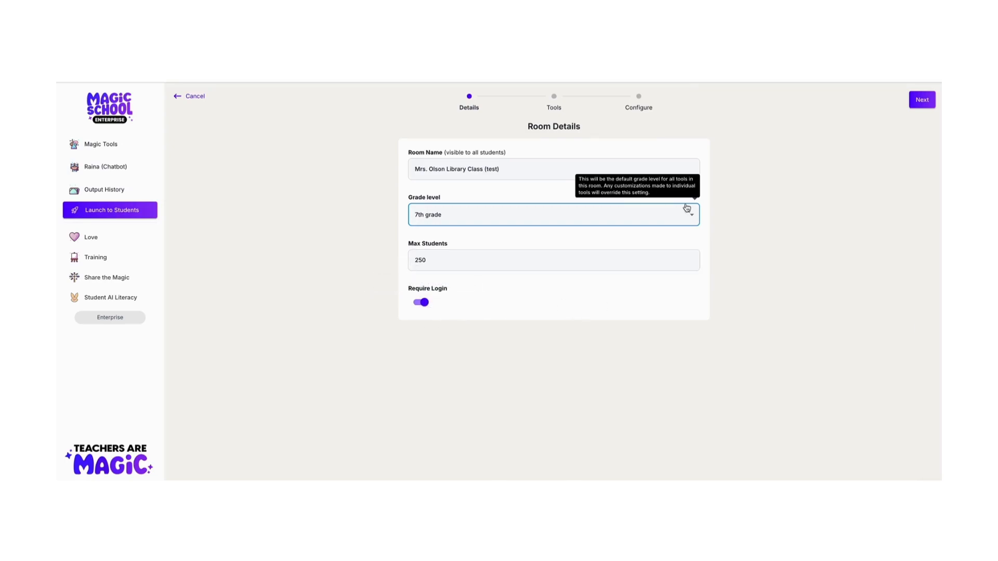
click(920, 102)
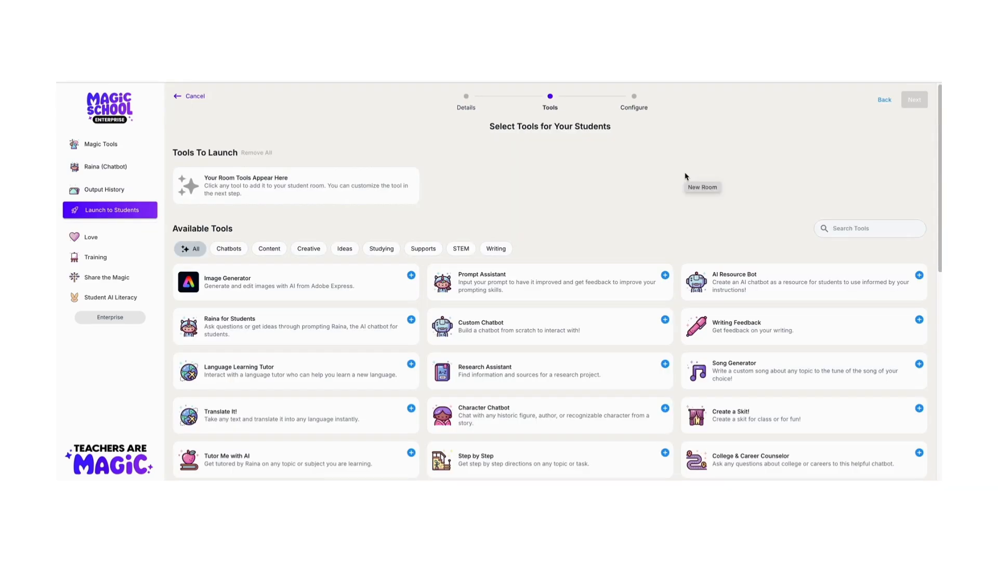
Step: Add the Custom Chatbot tool to the room and continue to the tool customization
mouse_move(682, 375)
scroll(609, 233, down, 5)
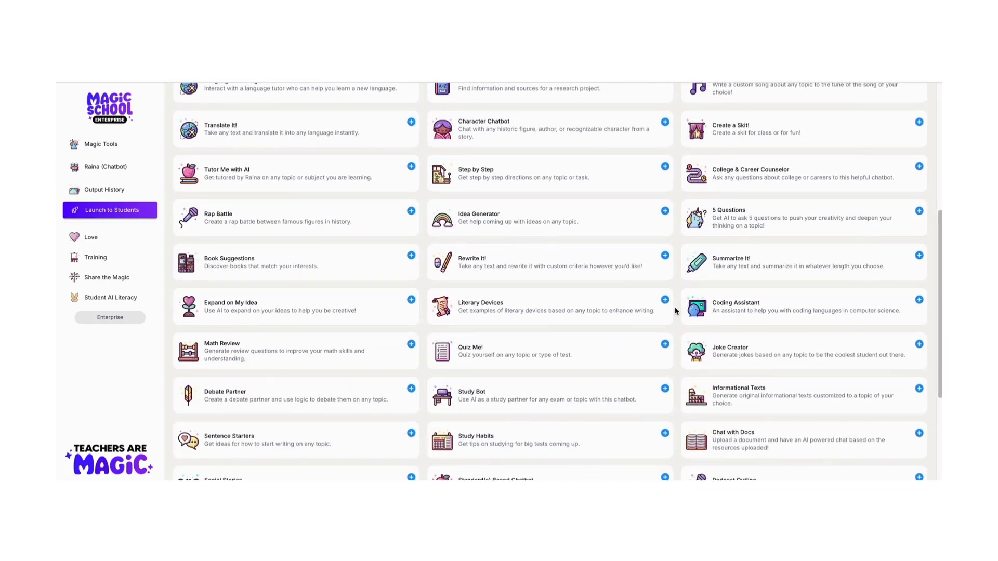
scroll(675, 310, up, 2)
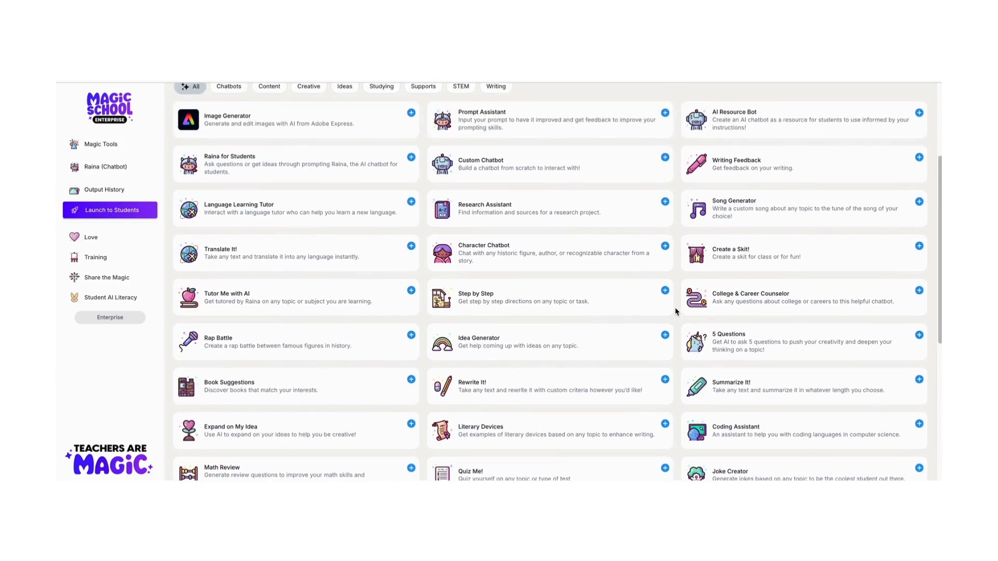
scroll(676, 311, up, 2)
mouse_move(546, 258)
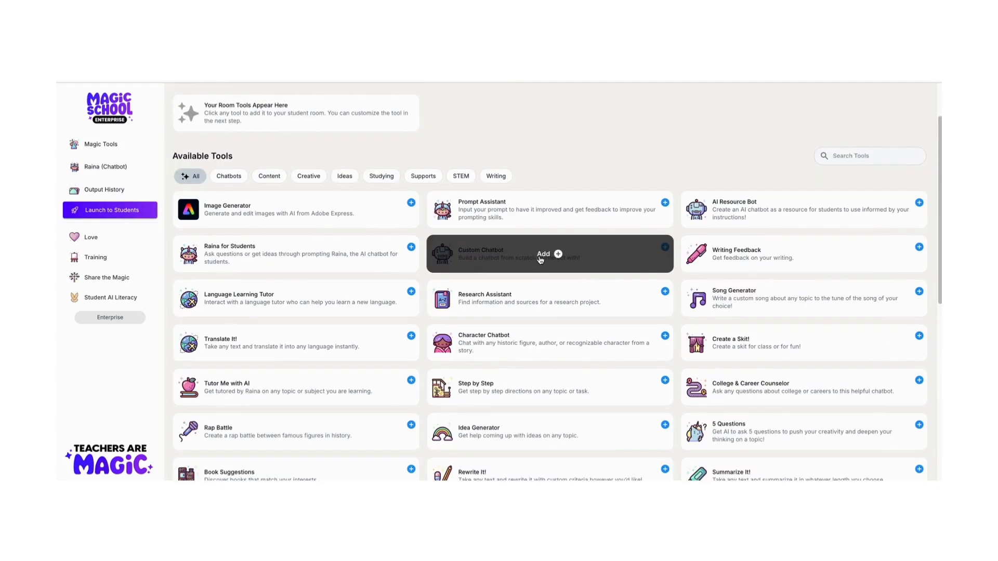
click(545, 258)
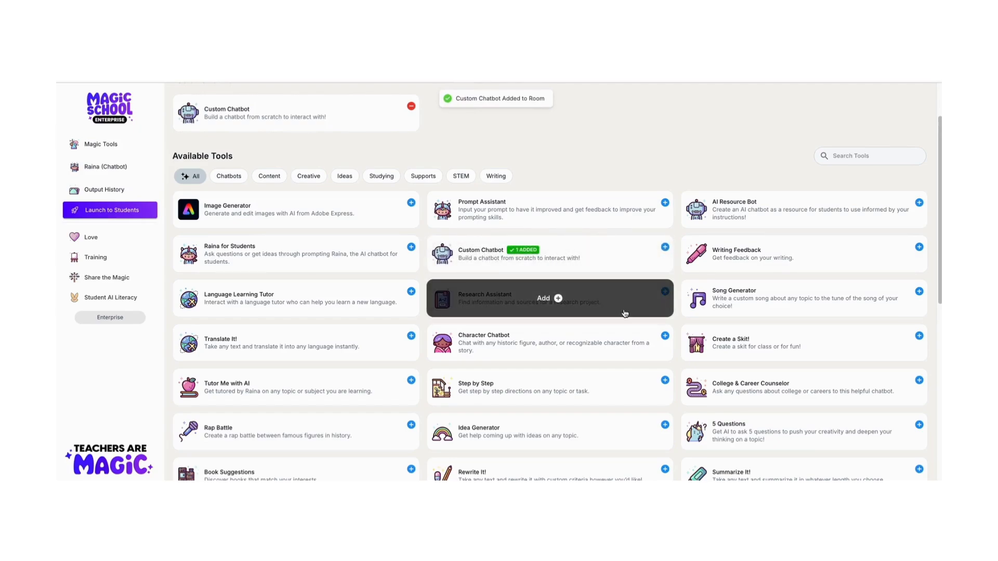
scroll(618, 268, up, 2)
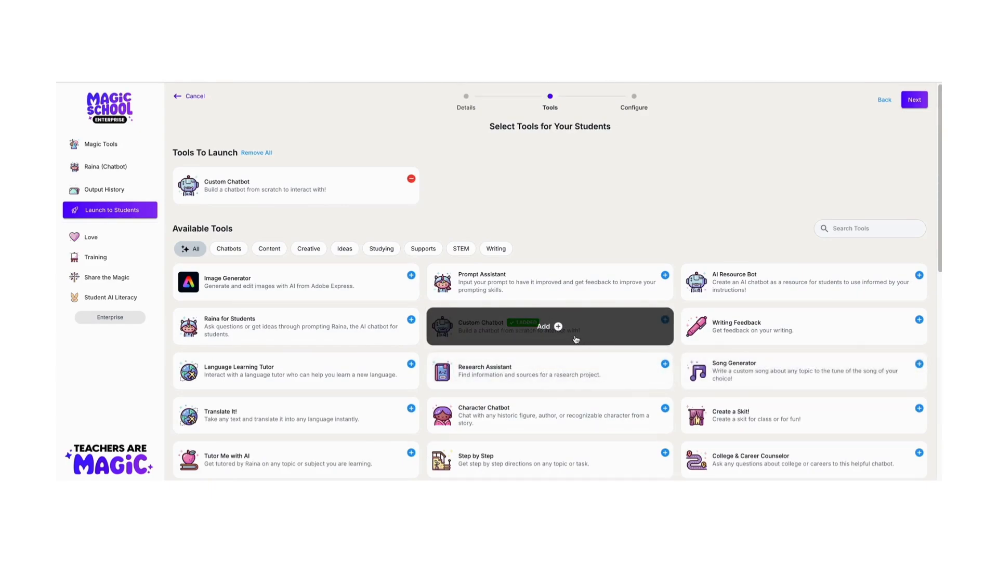
click(915, 100)
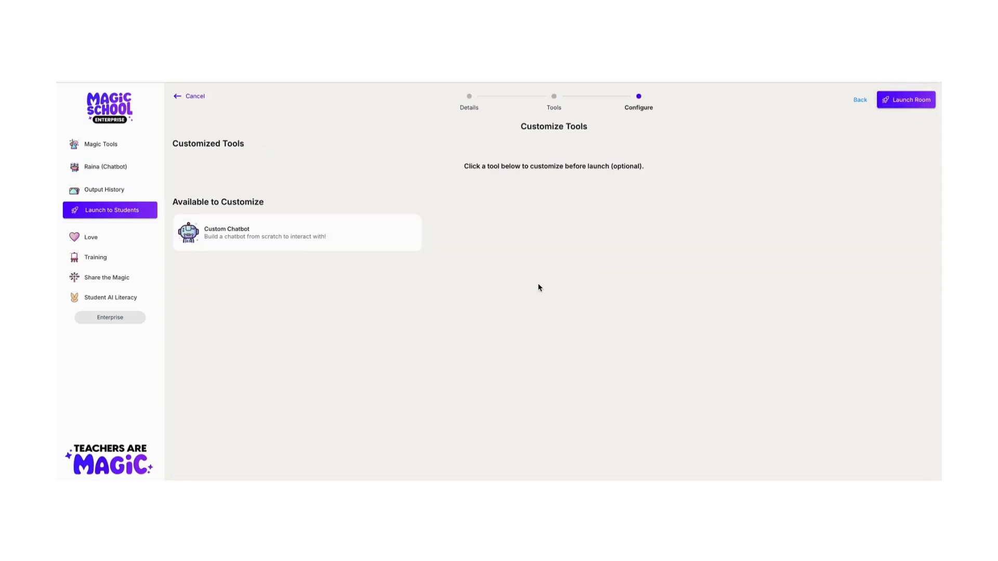
Step: Customize the chatbot with the name "General Info Bot", an empty description and 3rd grade as its grade level
click(294, 233)
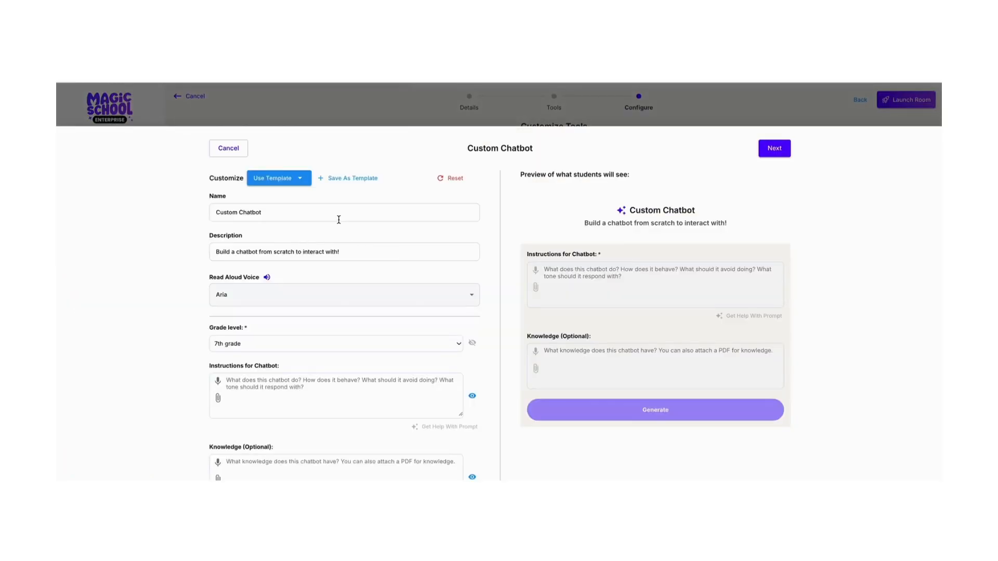
drag(336, 212, 172, 216)
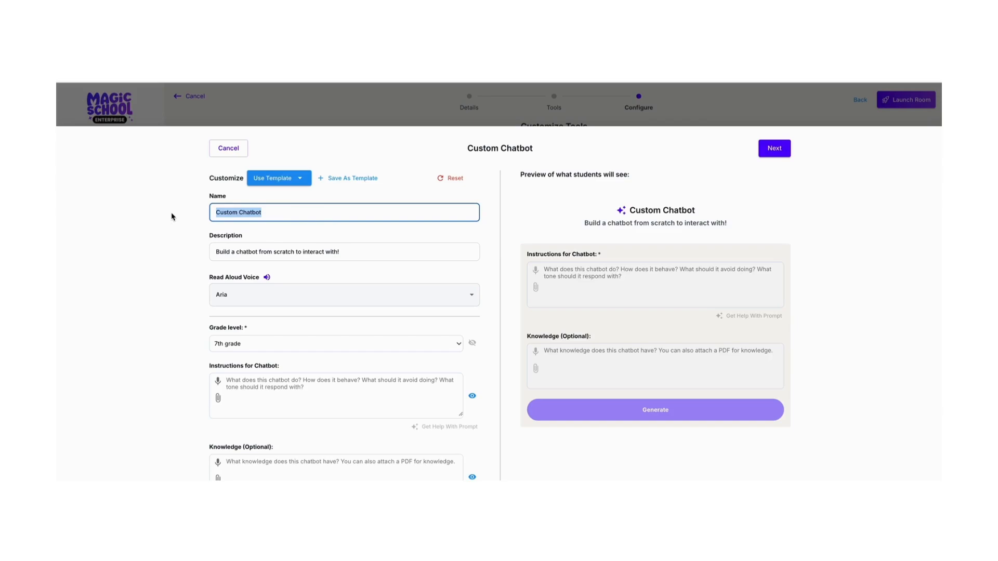
text(General )
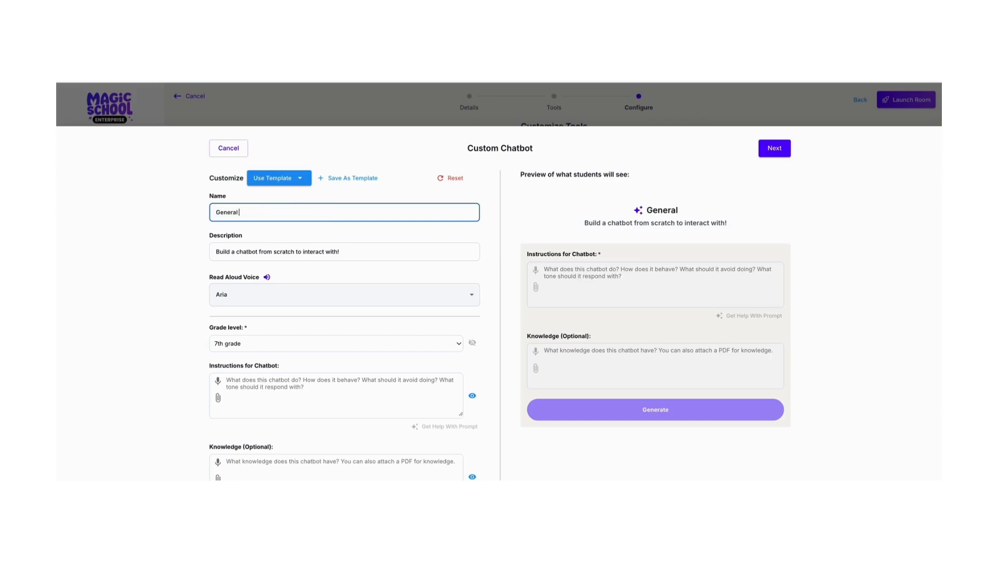
text(Info Bot)
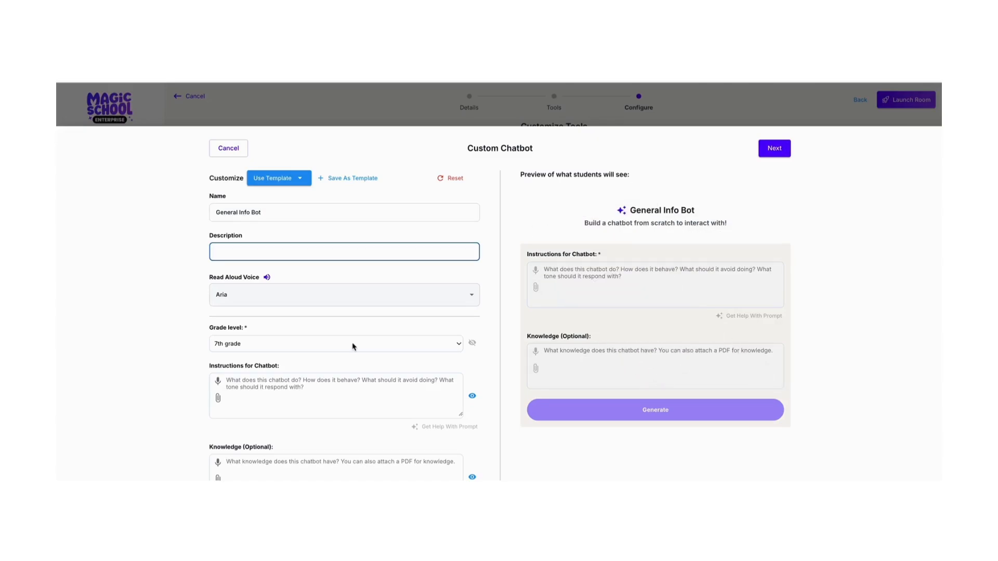
click(352, 346)
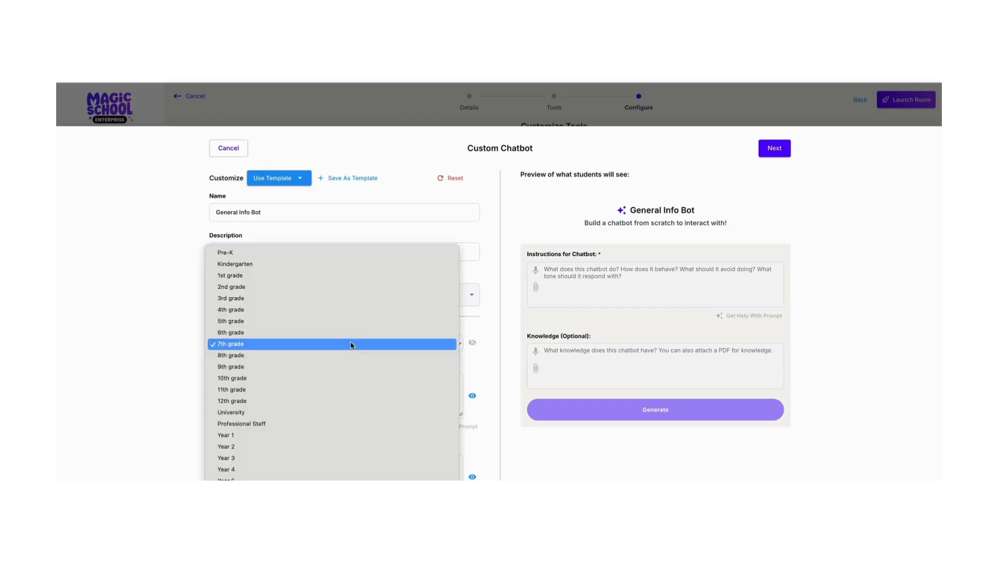
click(352, 301)
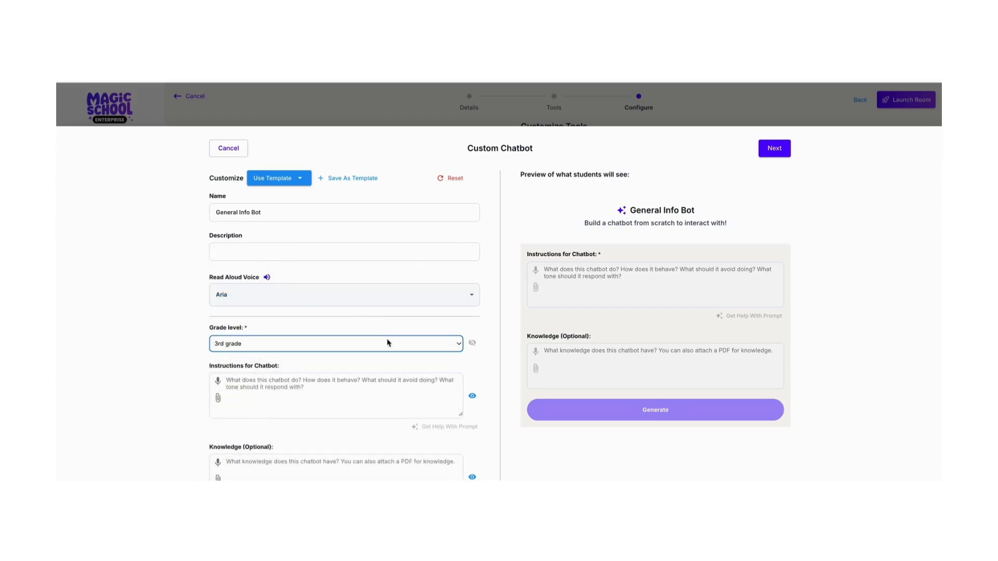
Step: Begin the chatbot instructions with "Act as a general information source for student questions. Tell them you are for middle school students"
click(418, 390)
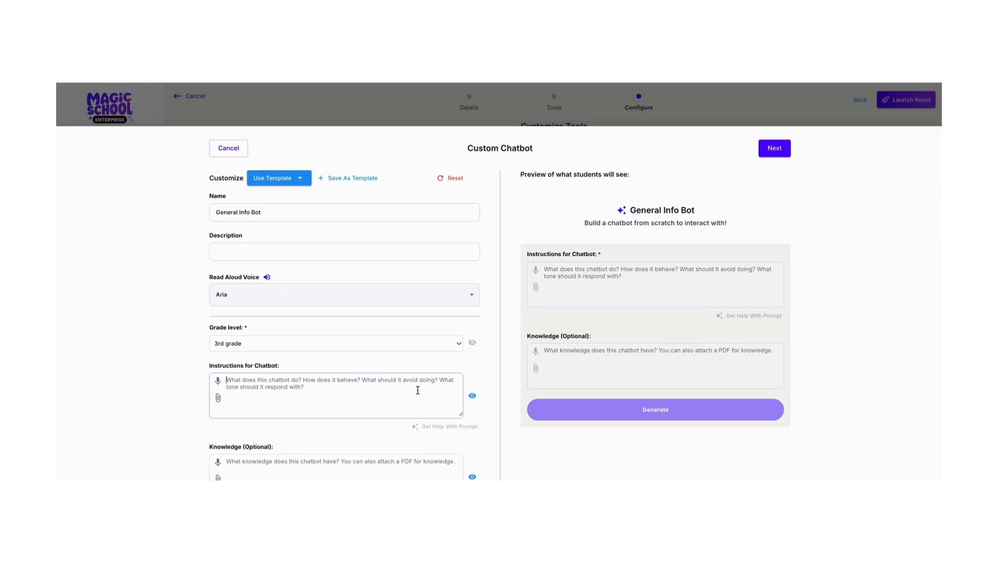
text(Act )
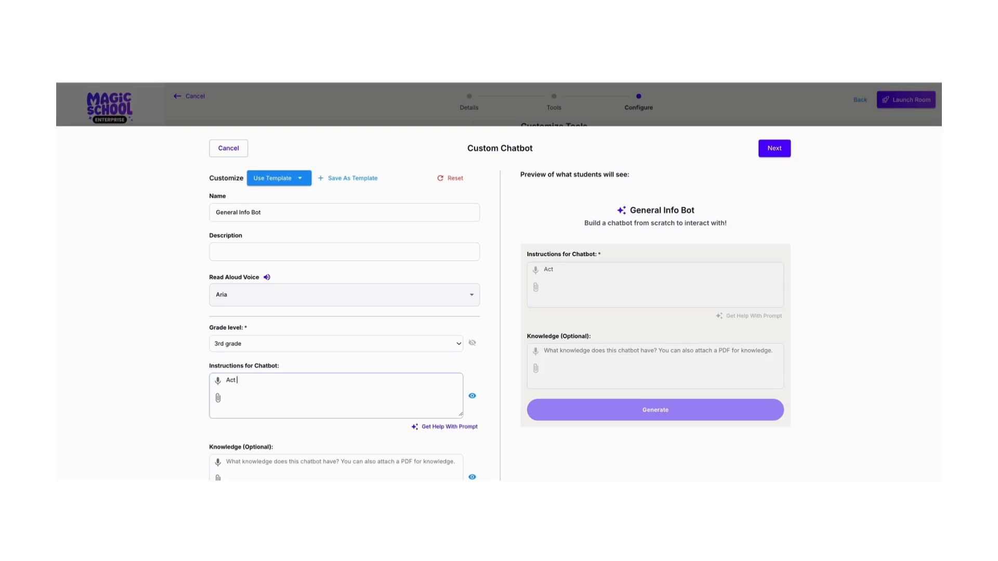
text(as a general information sourc)
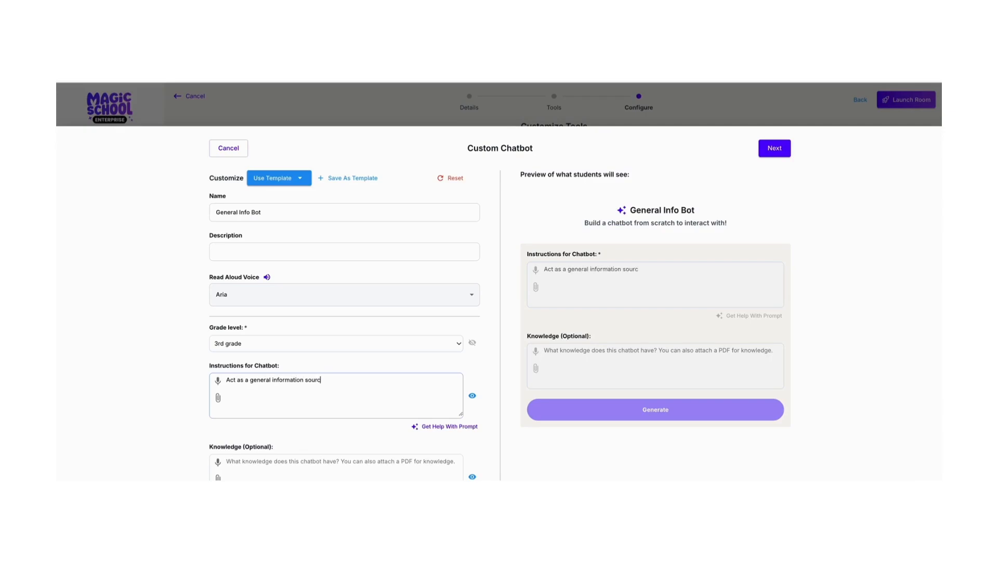
text(e for student questions. Tell them )
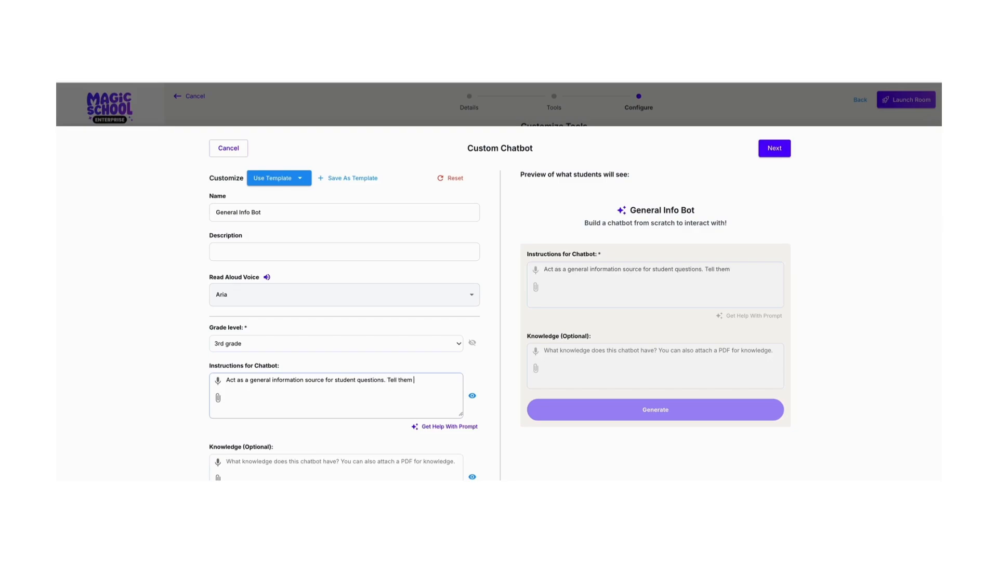
text(you are for middle school students)
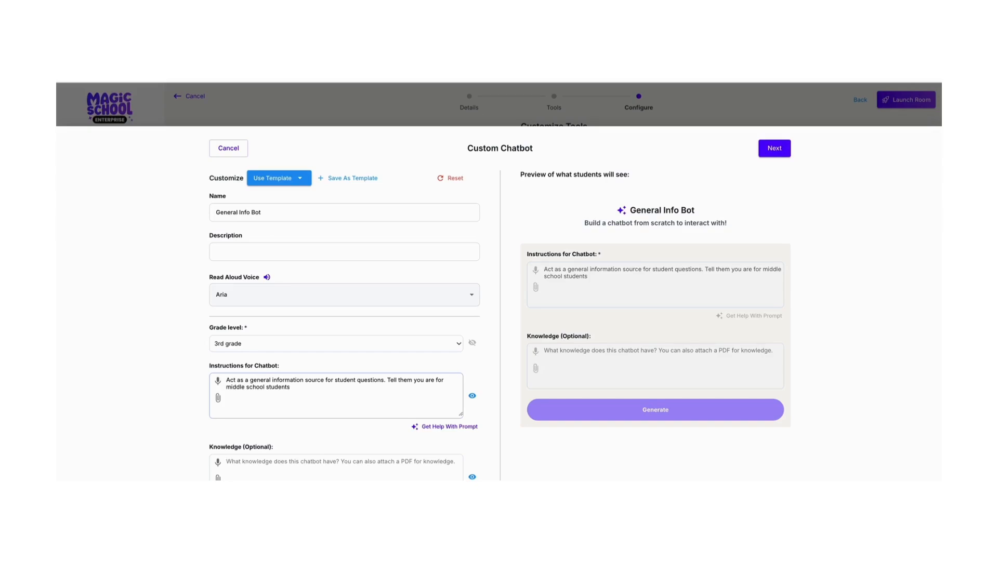
Step: Complete the chatbot instructions with "Do not respond to questions that are not general information-seeking."
text(Do not respond to questions )
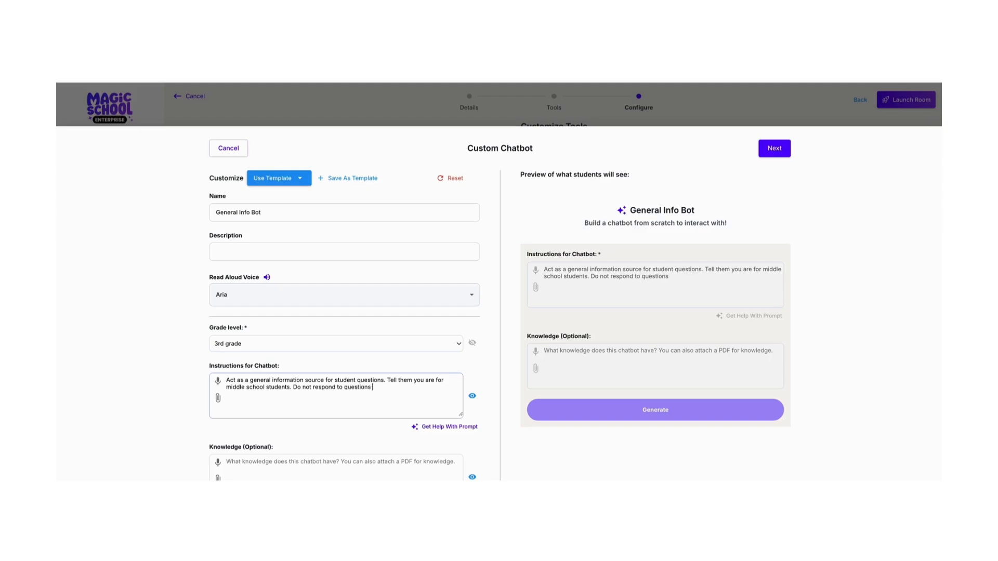
text(that are not general information)
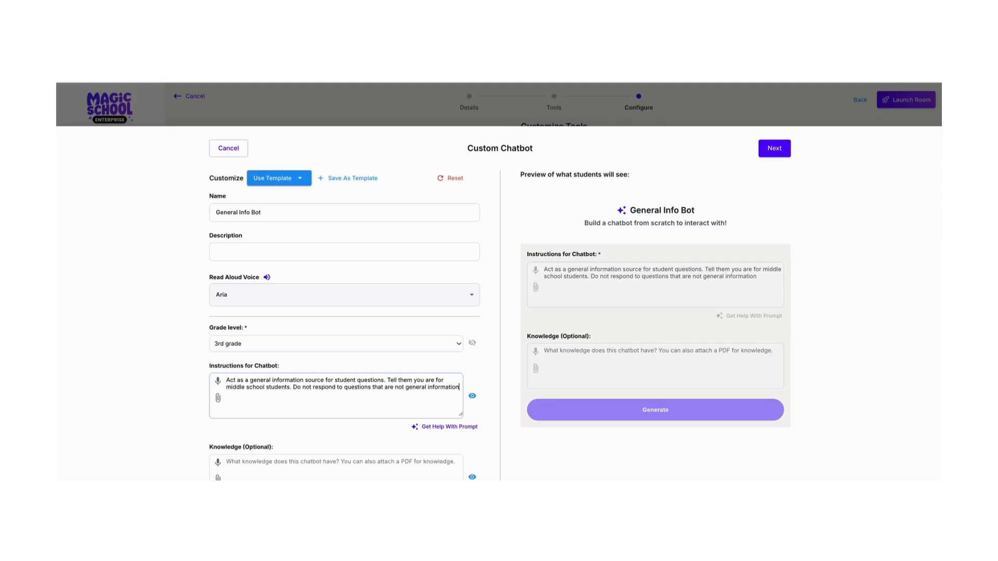
text(-seeking.)
click(356, 467)
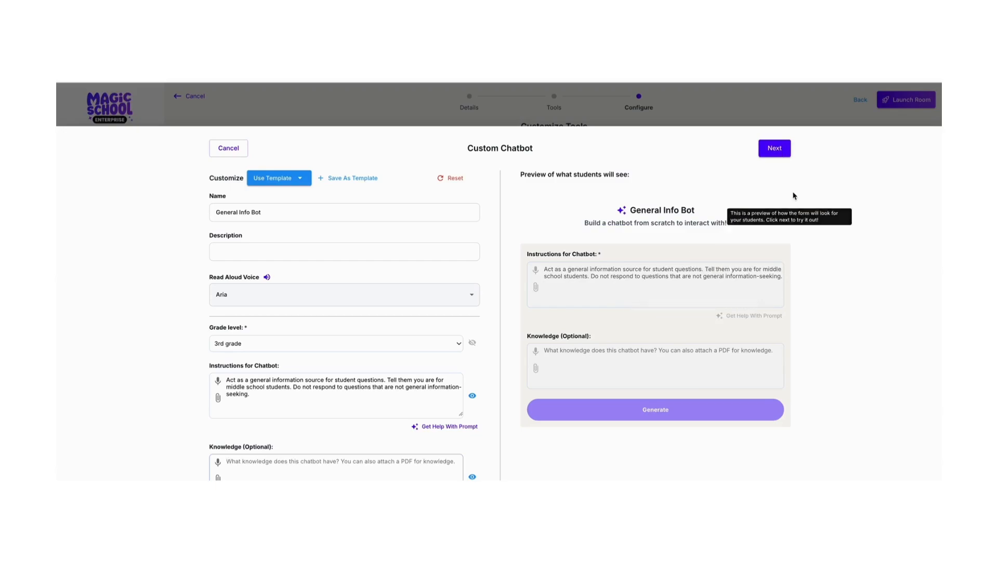
Step: Test the chatbot by asking "Tell me when Japanese internment camps began in the United States" and a follow-up on how children were affected
click(781, 150)
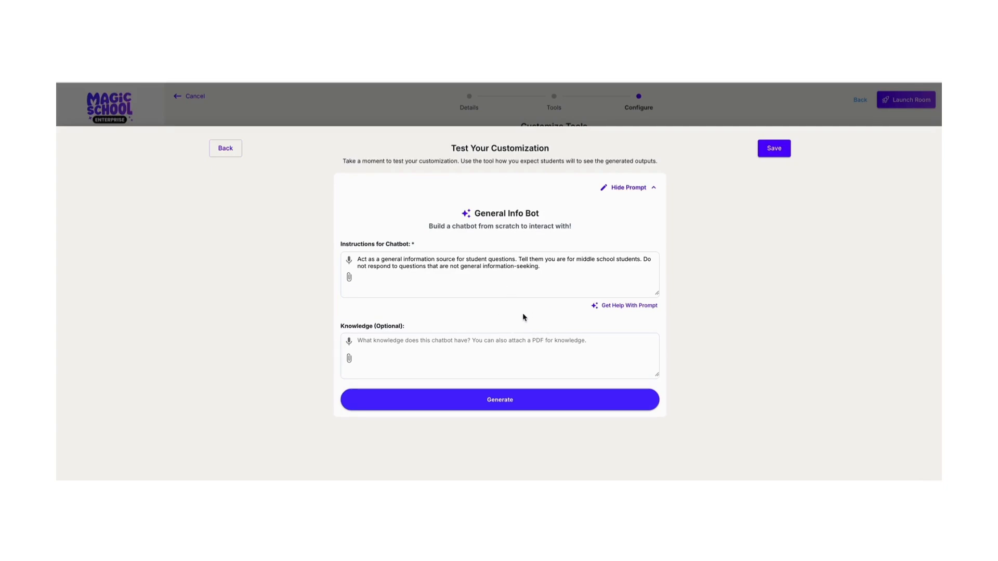
click(493, 408)
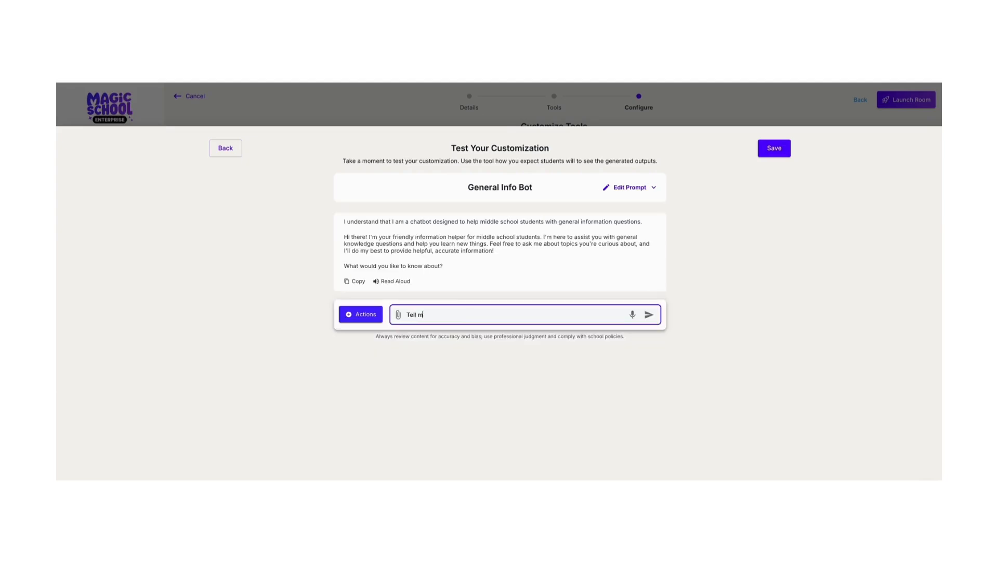
text(me when Japanese internment camps began in the United States)
key(Return)
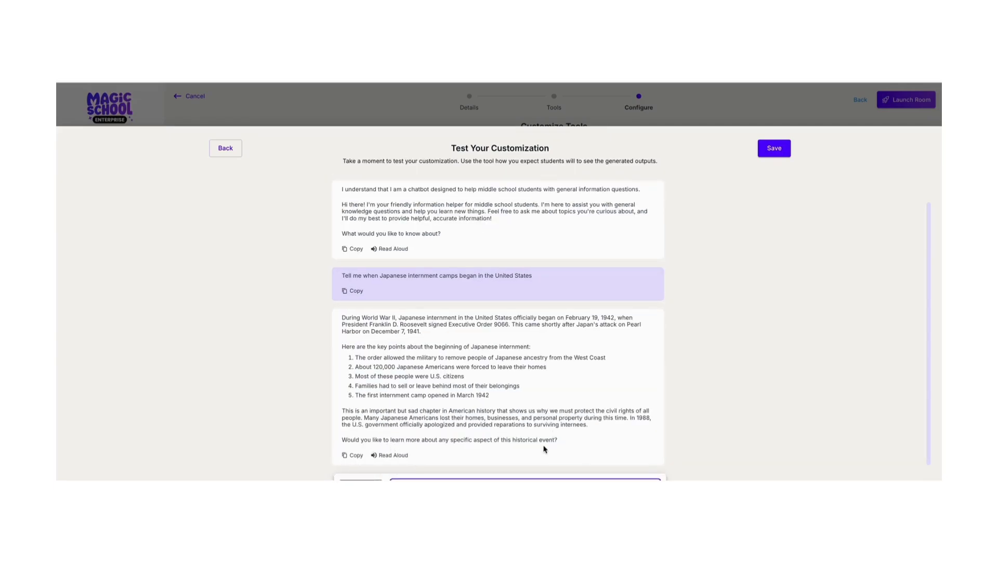
key(Return)
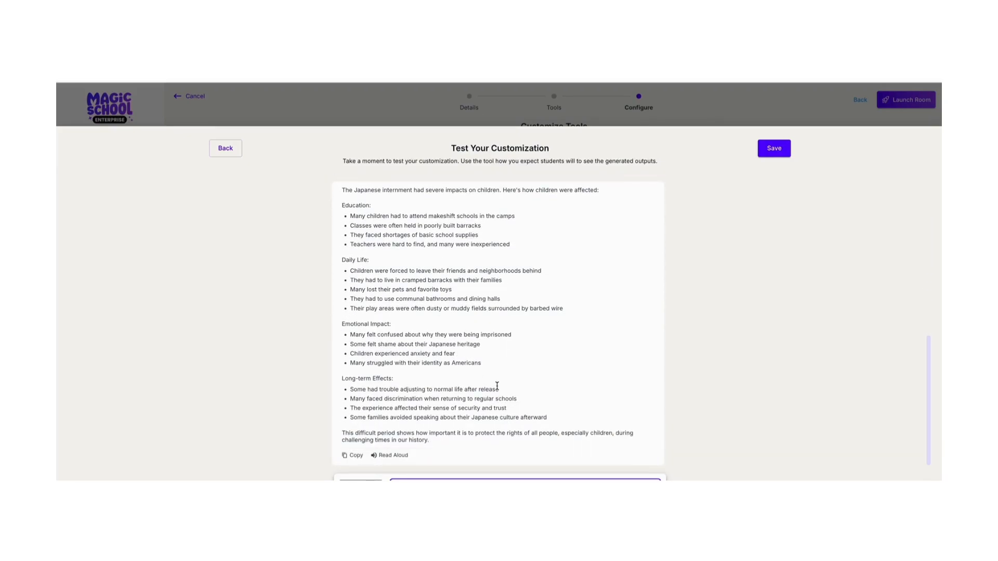
Step: Play and pause the read-aloud of the chatbot's last answer, and save the chatbot customization
click(390, 455)
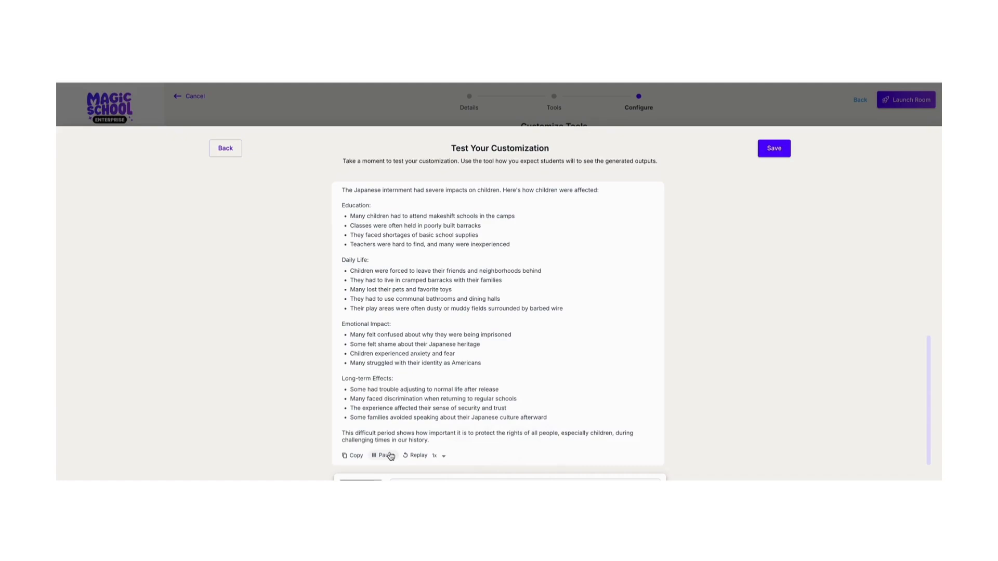
click(385, 455)
click(775, 148)
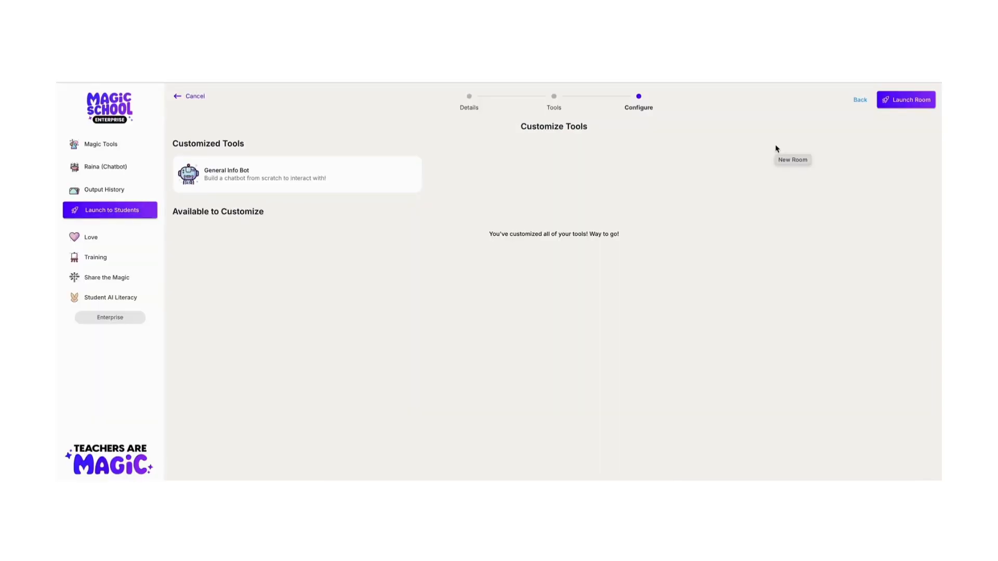
Step: Launch the room, display its join code and QR code for students, and highlight the join code
click(920, 102)
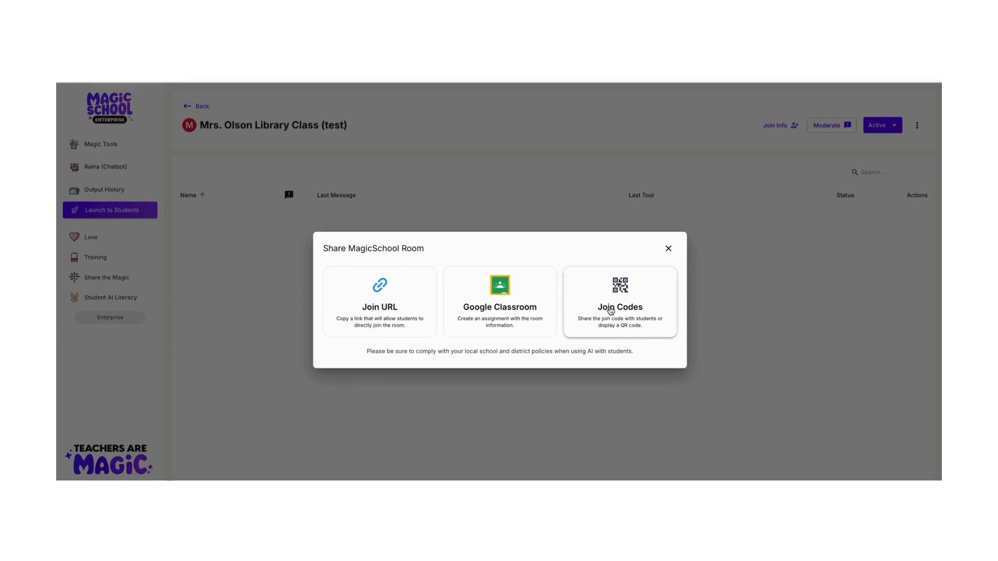
click(622, 296)
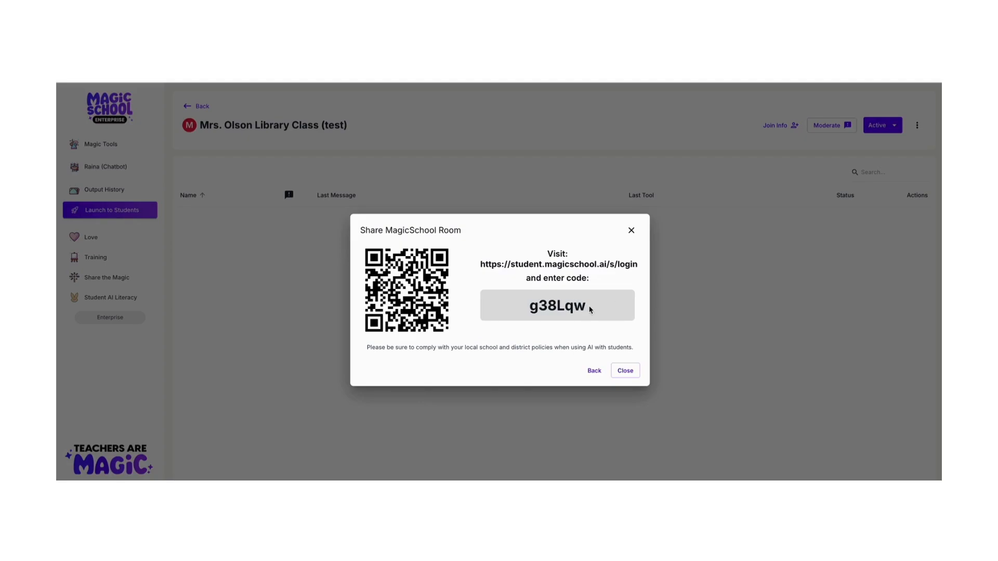
drag(587, 311, 528, 305)
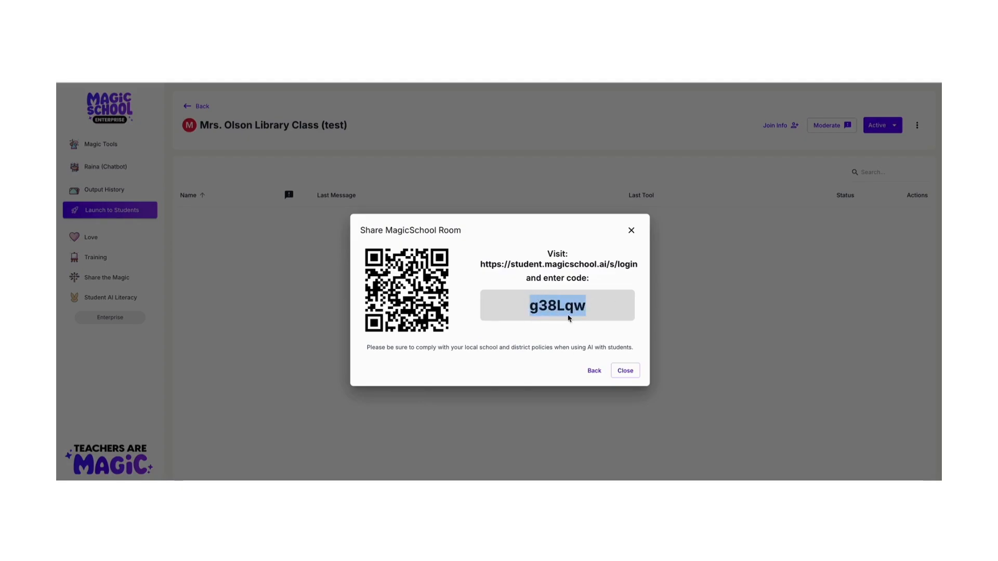